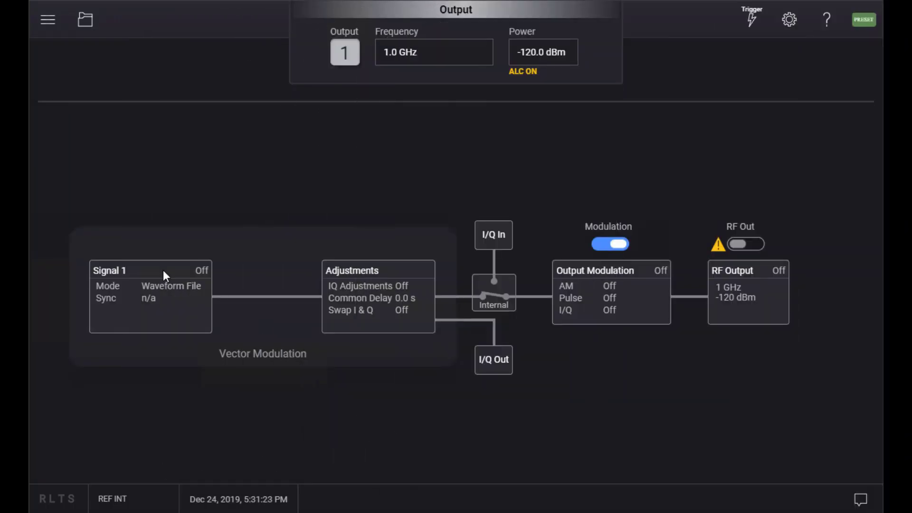
Step: Switch Signal 1 to an enabled 5G NR vector modulation signal and open its 5G NR editor
click(163, 270)
click(370, 172)
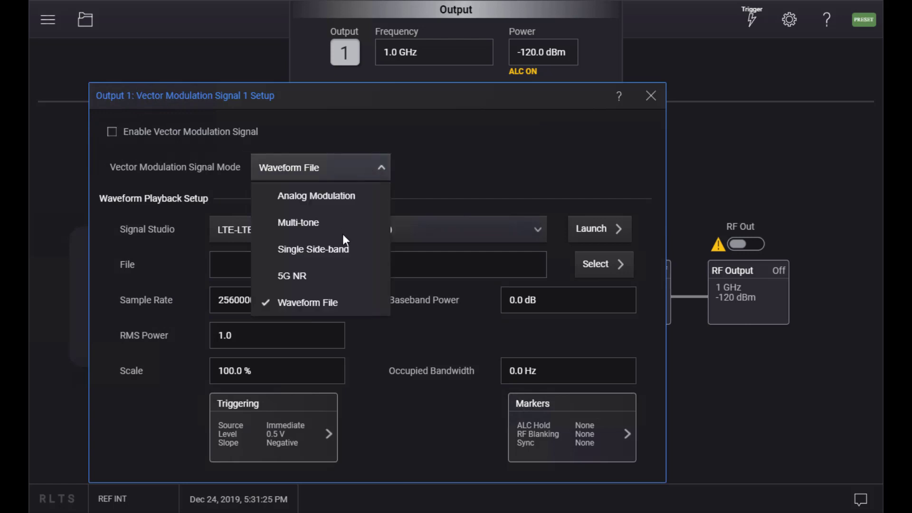
click(329, 284)
click(178, 135)
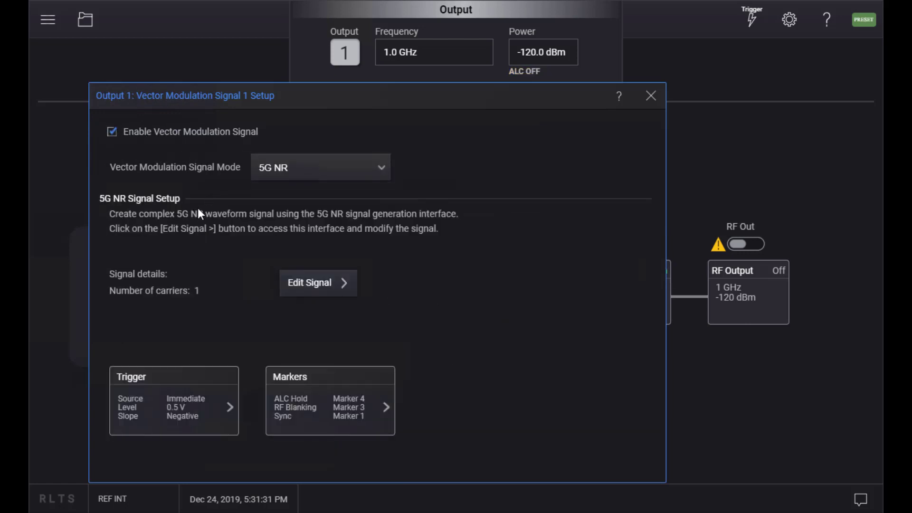
click(326, 287)
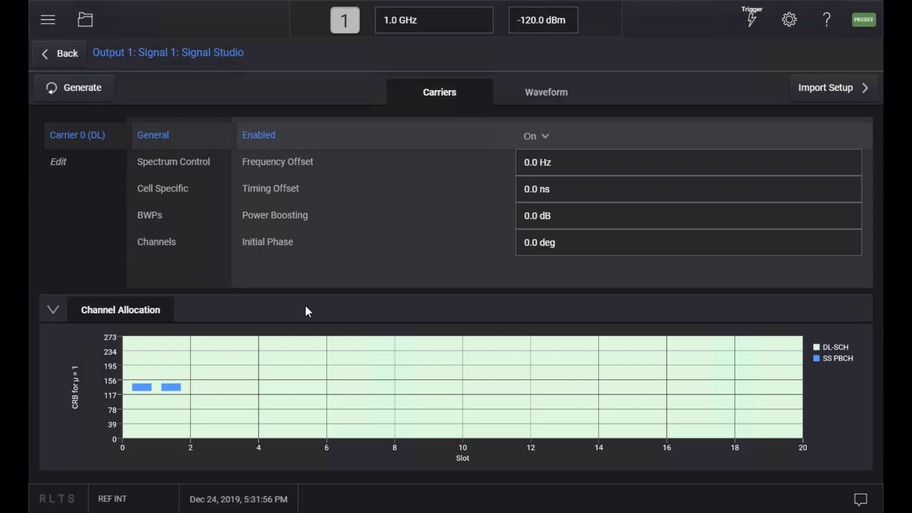
Step: Keep Carrier 0's cell-specific carrier type as Downlink
click(188, 189)
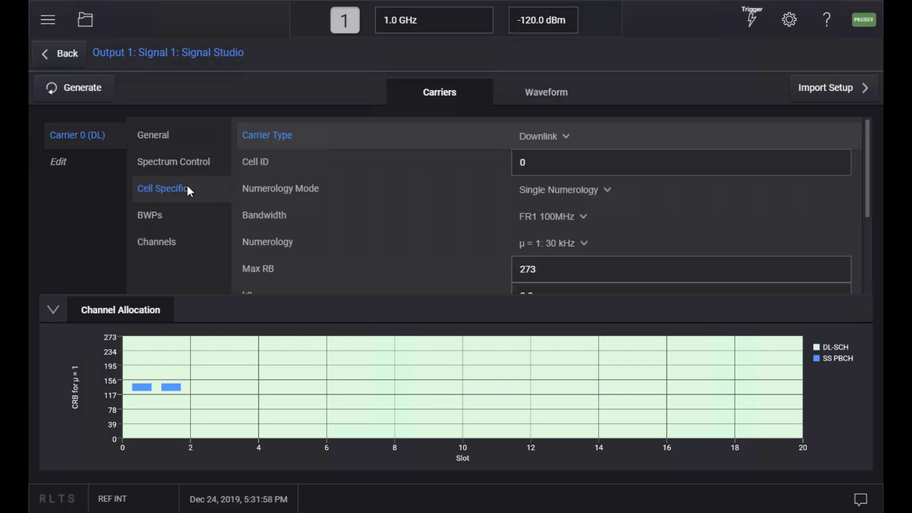
click(565, 138)
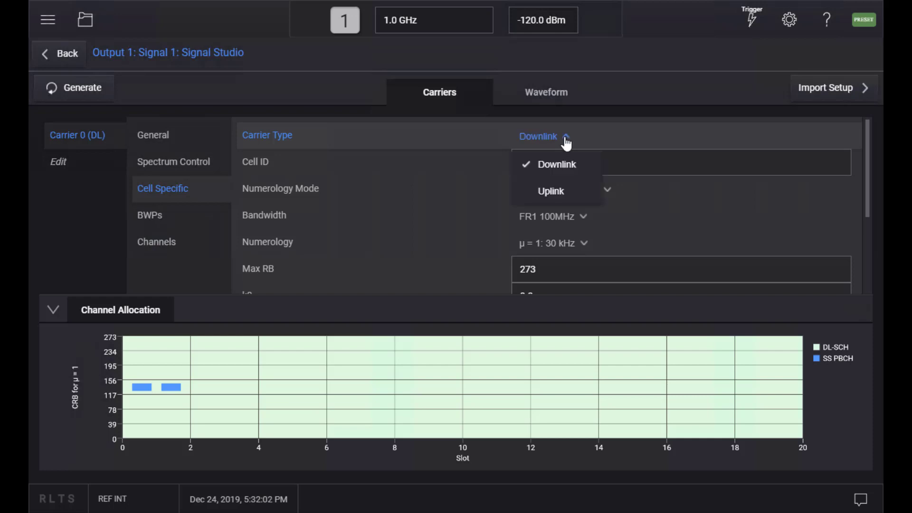
click(565, 136)
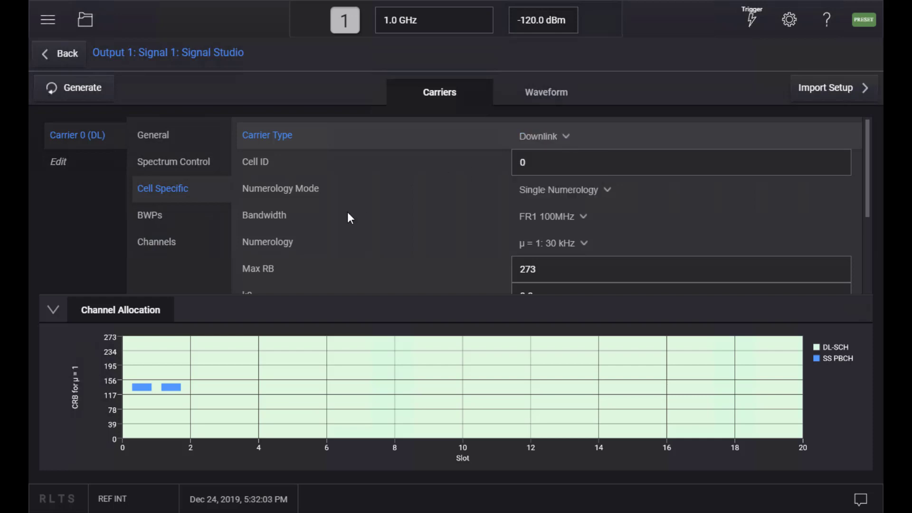
Step: Try the numerology mode and resource grid options, keep single 30 kHz numerology, and show the channel settings
click(608, 192)
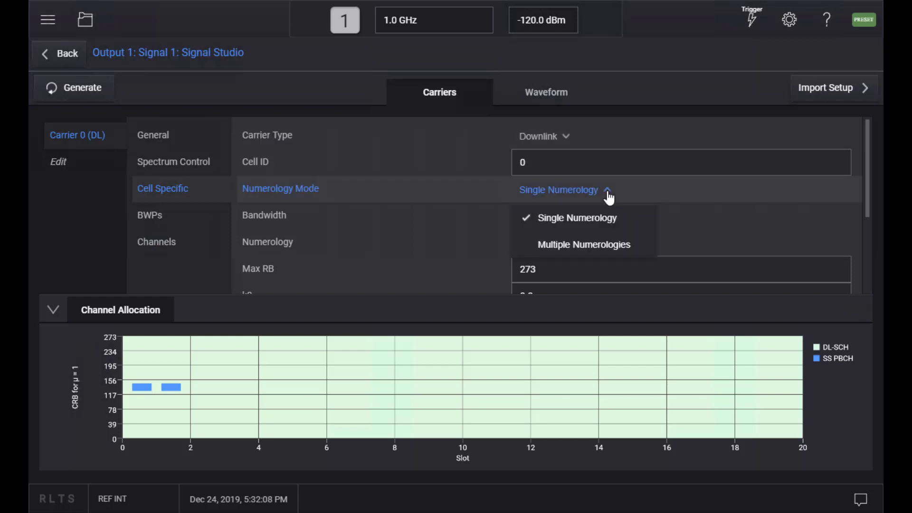
click(596, 247)
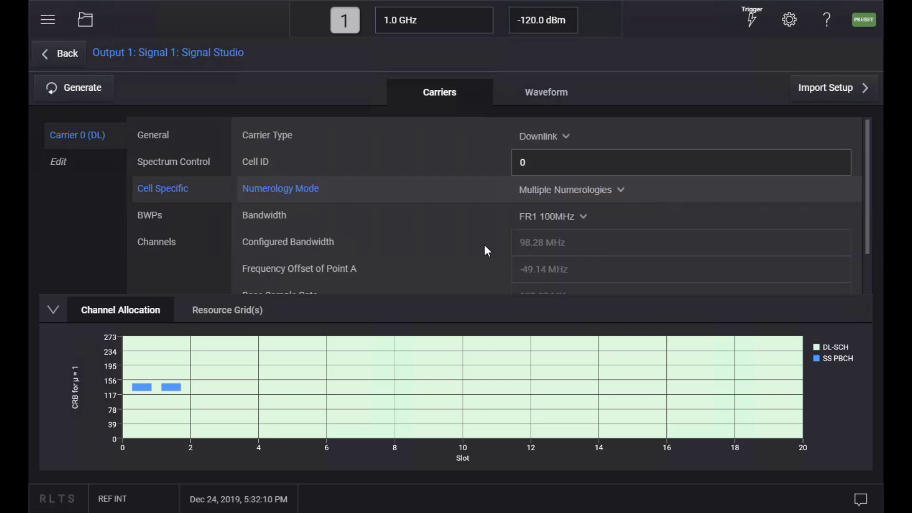
click(262, 316)
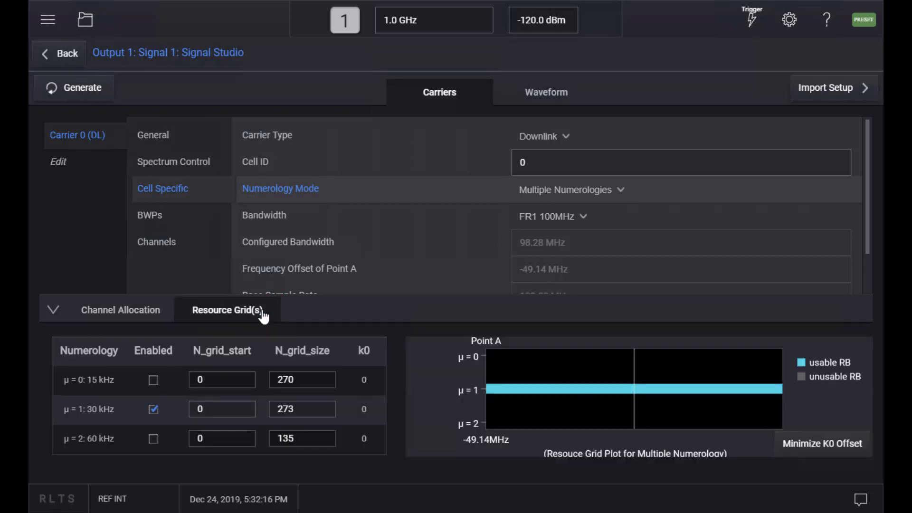
click(154, 380)
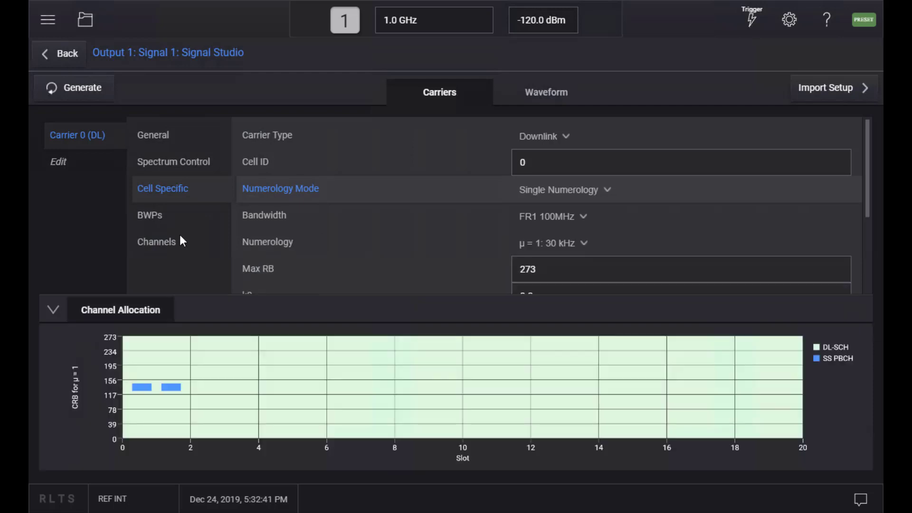
click(180, 243)
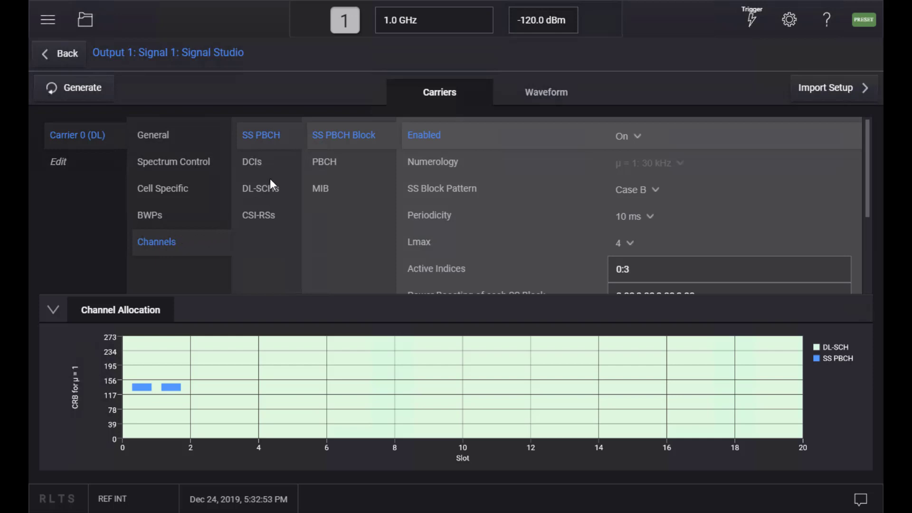
Step: Set DL-SCH0's Allocated Slots to 0:2:19 in its resource allocation settings
click(273, 198)
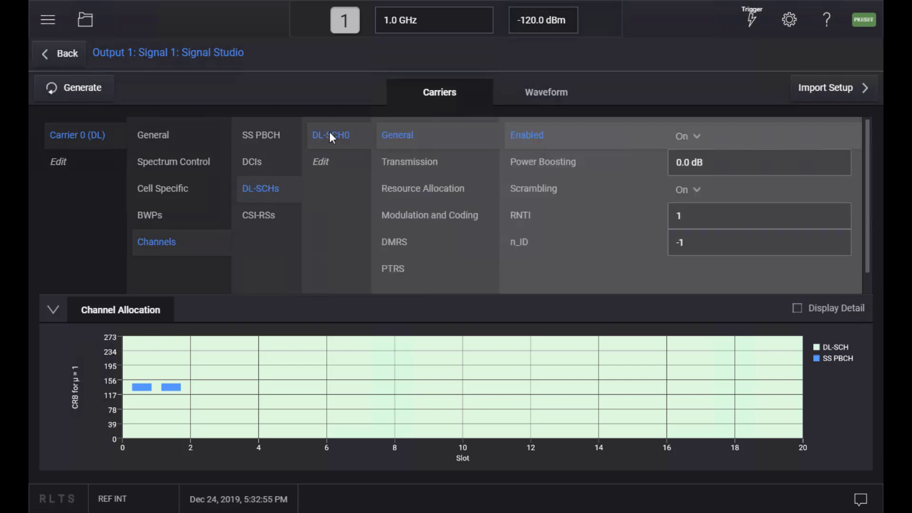
click(415, 192)
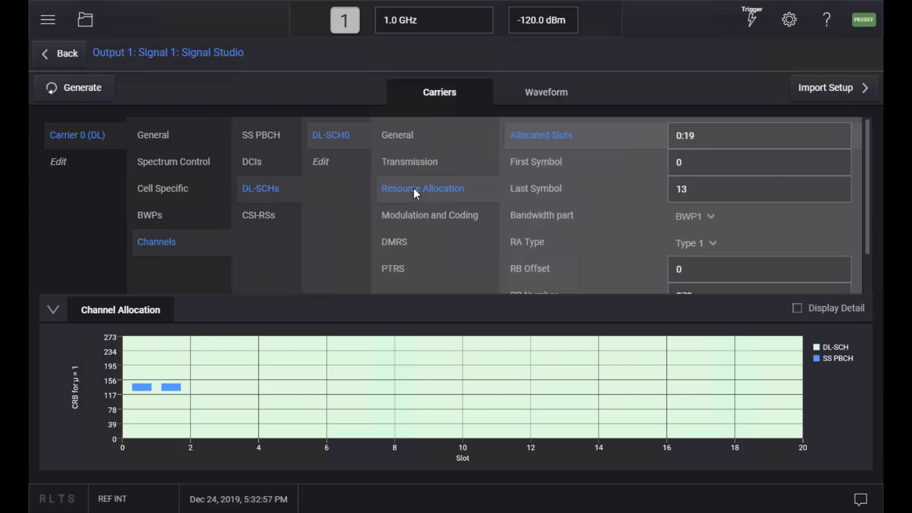
click(697, 141)
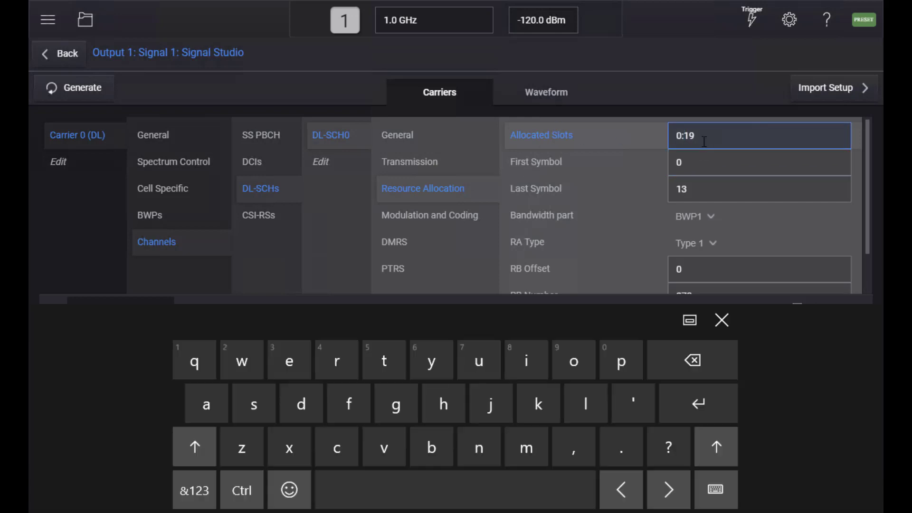
click(201, 494)
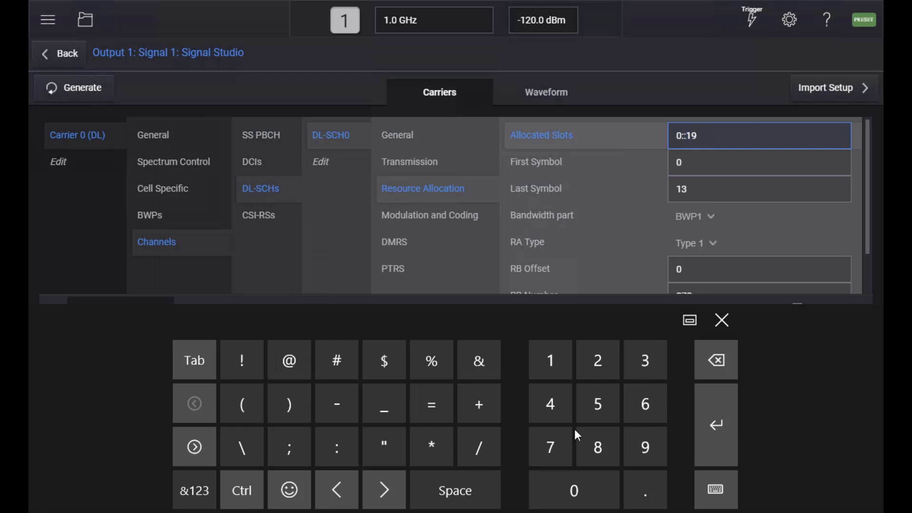
text(2:)
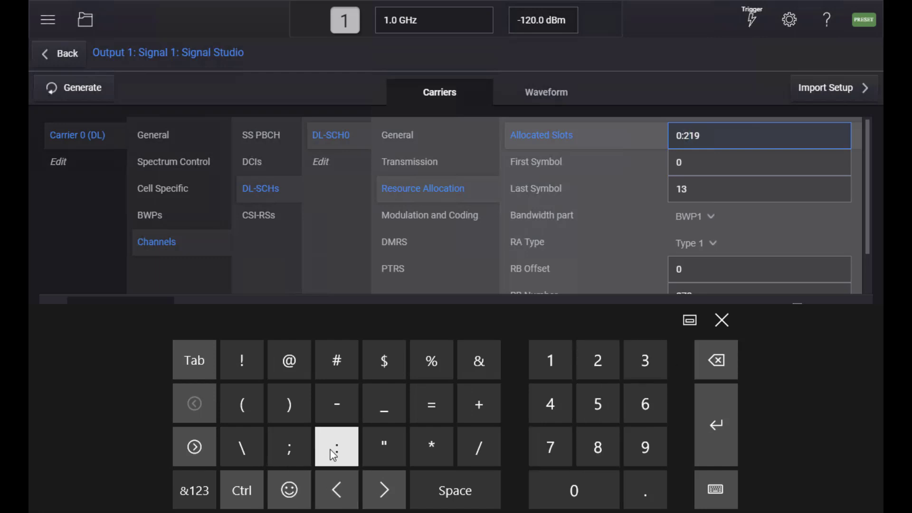
click(717, 427)
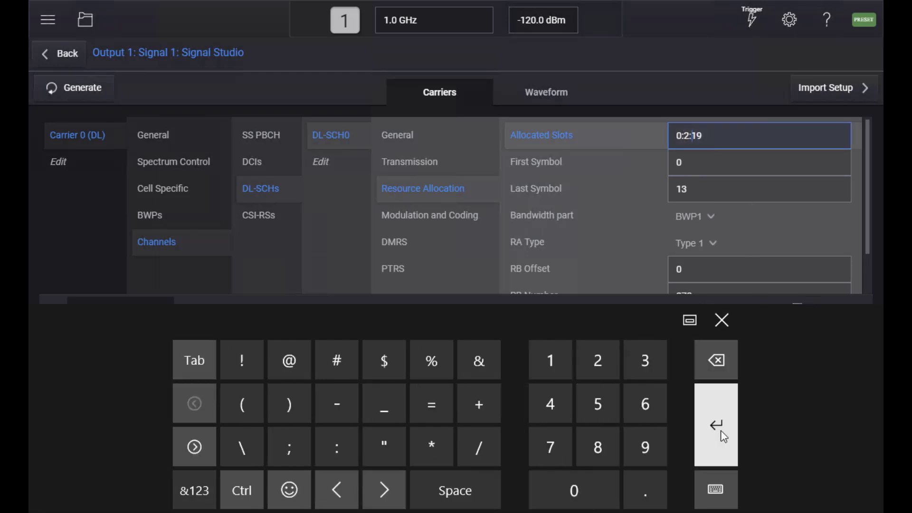
click(720, 429)
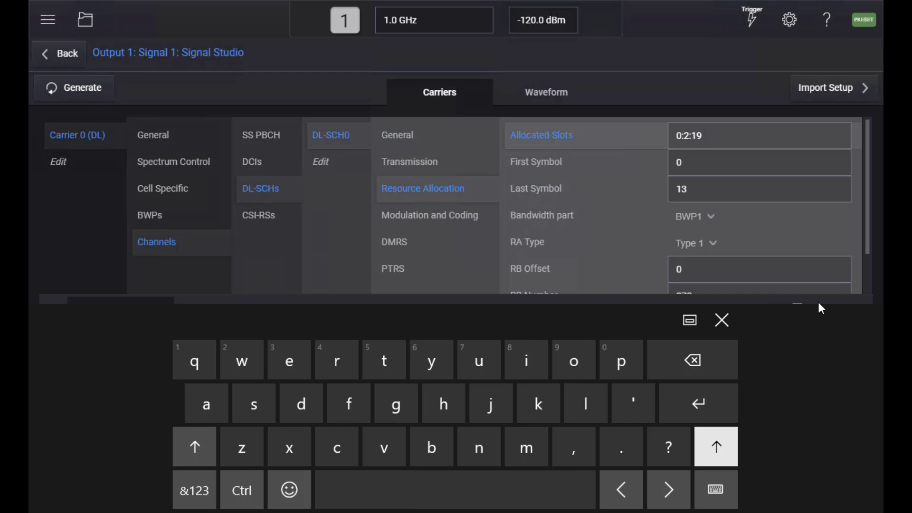
click(736, 325)
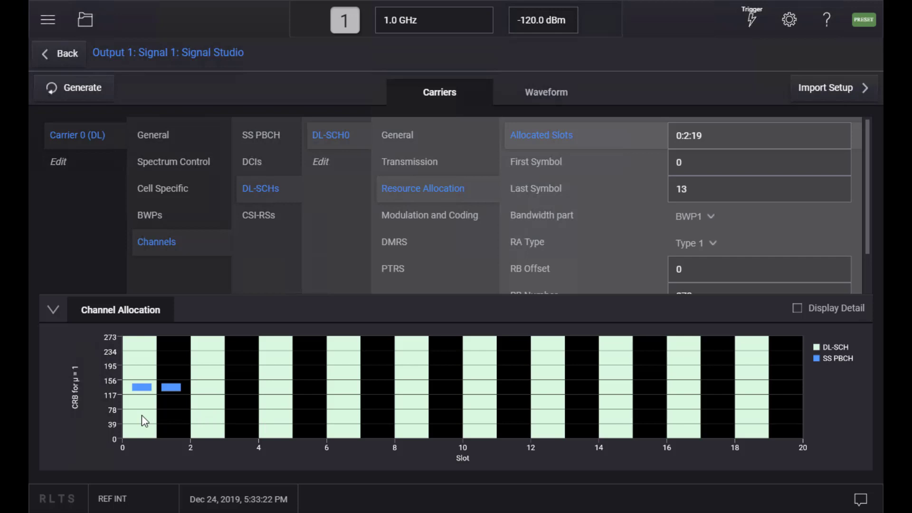
Step: Review the DL-SCH0 allocation and collapse the Channel Allocation chart
scroll(648, 221, down, 1)
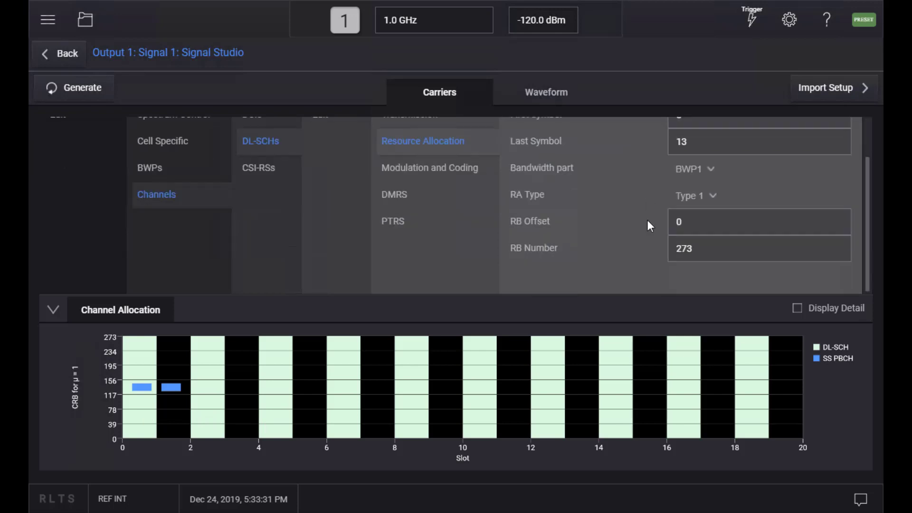
scroll(648, 220, up, 1)
scroll(648, 226, down, 1)
scroll(648, 227, up, 1)
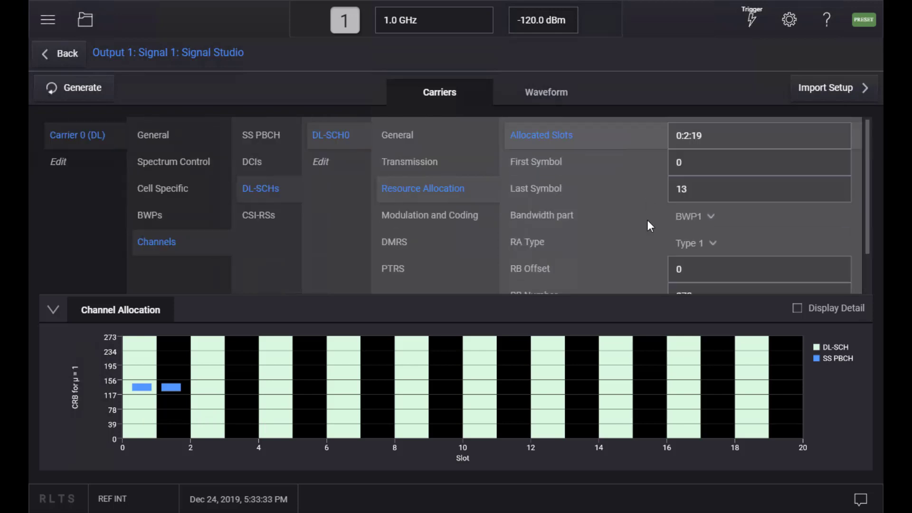
click(52, 314)
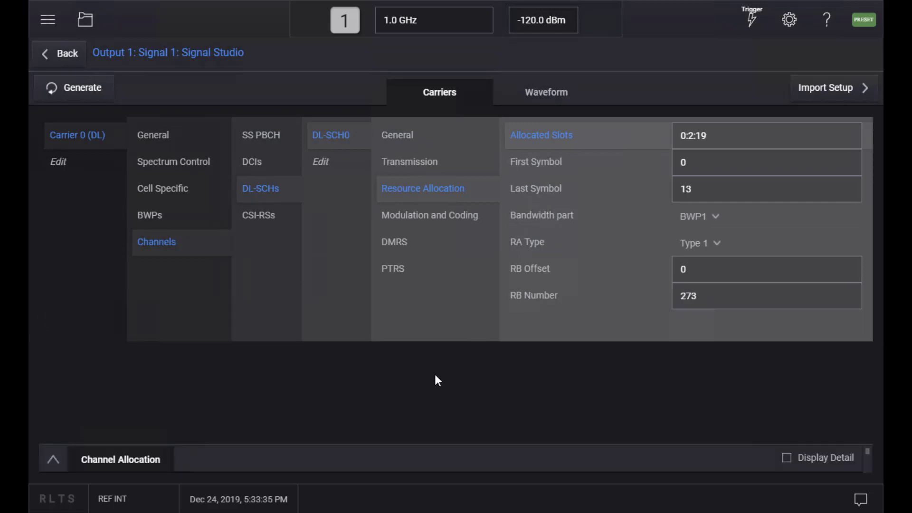
Step: Expand the Channel Allocation chart and set the output frequency to 28.0 GHz
click(289, 456)
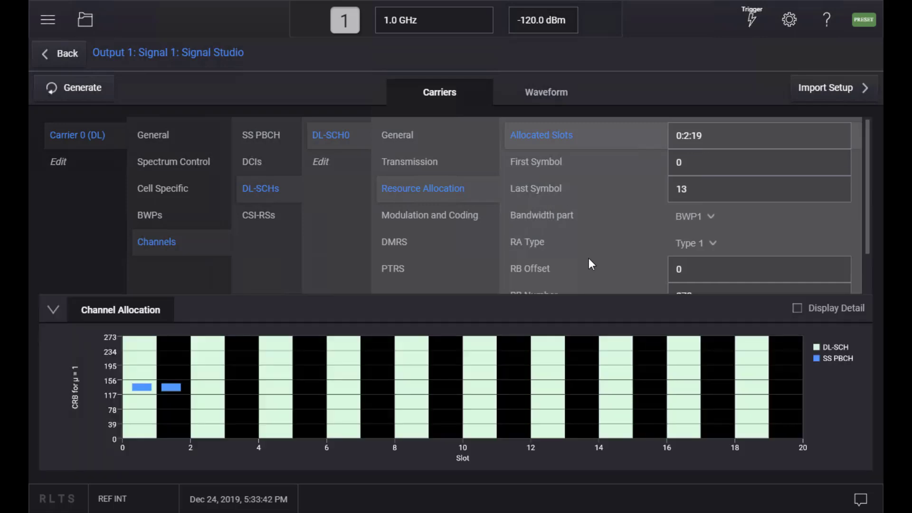
click(397, 26)
click(553, 152)
click(552, 88)
click(712, 88)
Step: Set the output power to -10.0 dBm and generate the 5G NR waveform
click(553, 33)
click(662, 184)
click(602, 151)
click(602, 183)
click(726, 257)
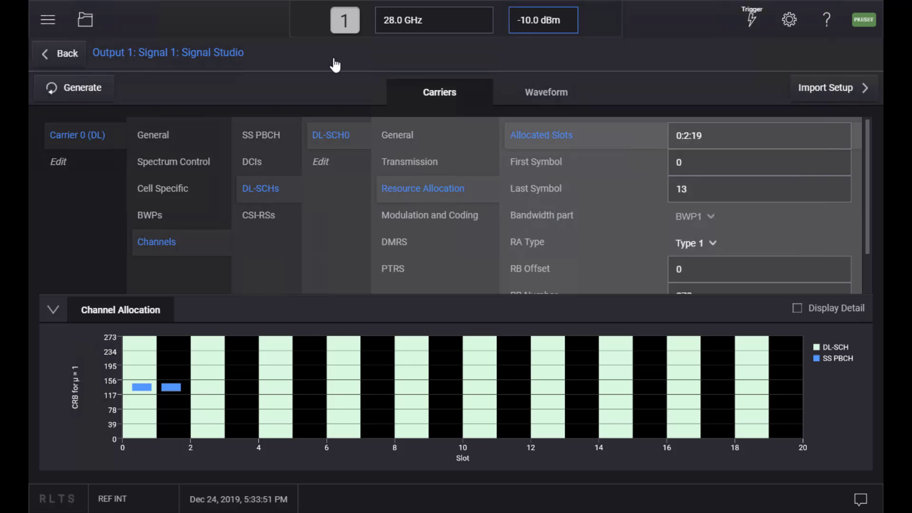
click(85, 88)
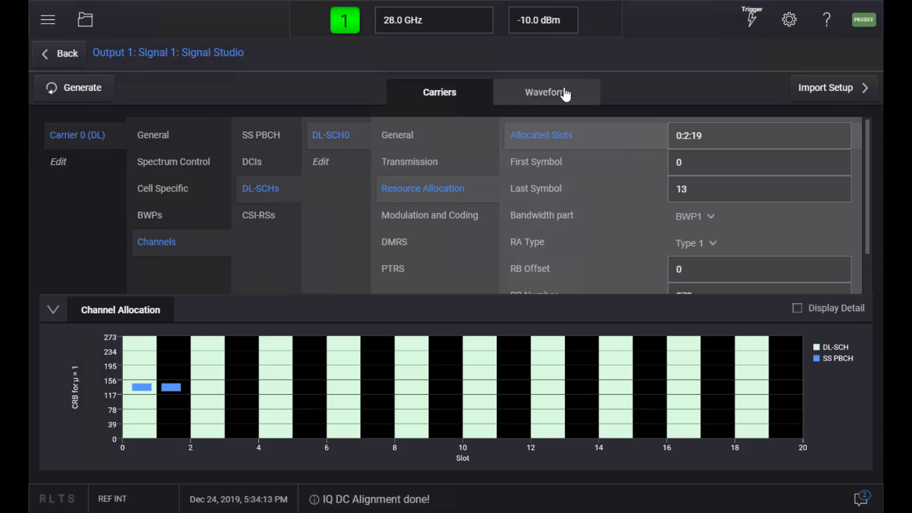
click(565, 95)
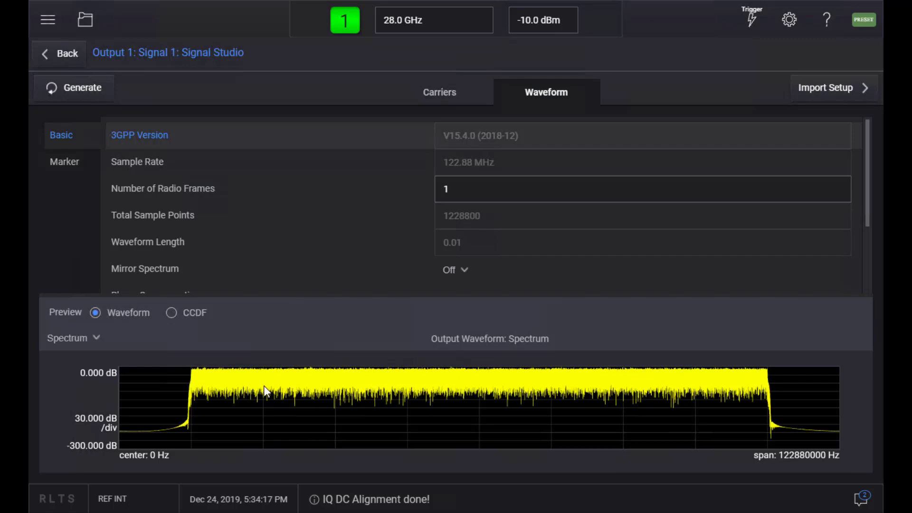
Step: Preview the waveform's CCDF curve (peak 10.956 dB) and leave Phase Compensation at Auto
click(172, 313)
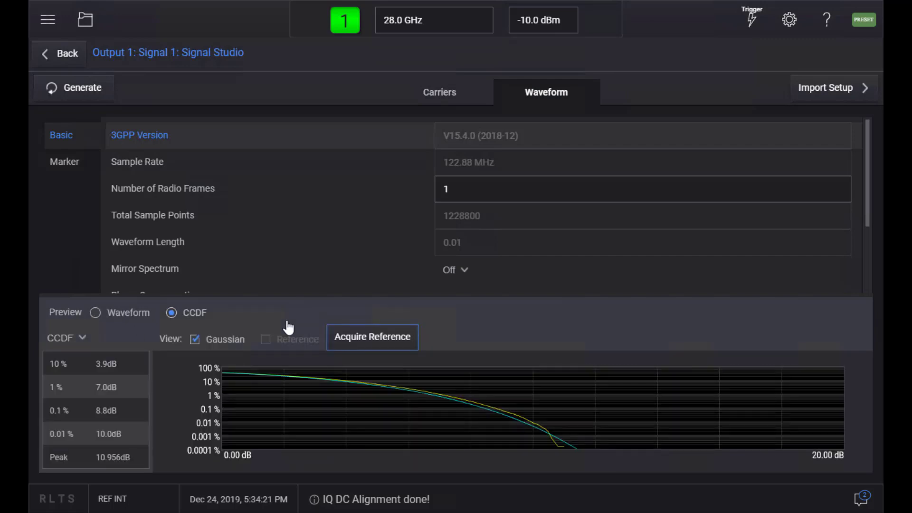
scroll(340, 266, down, 3)
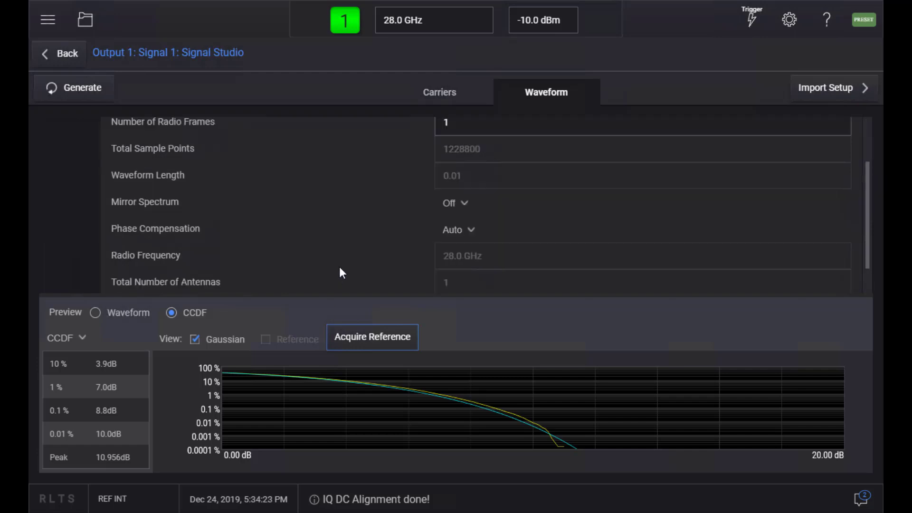
click(471, 196)
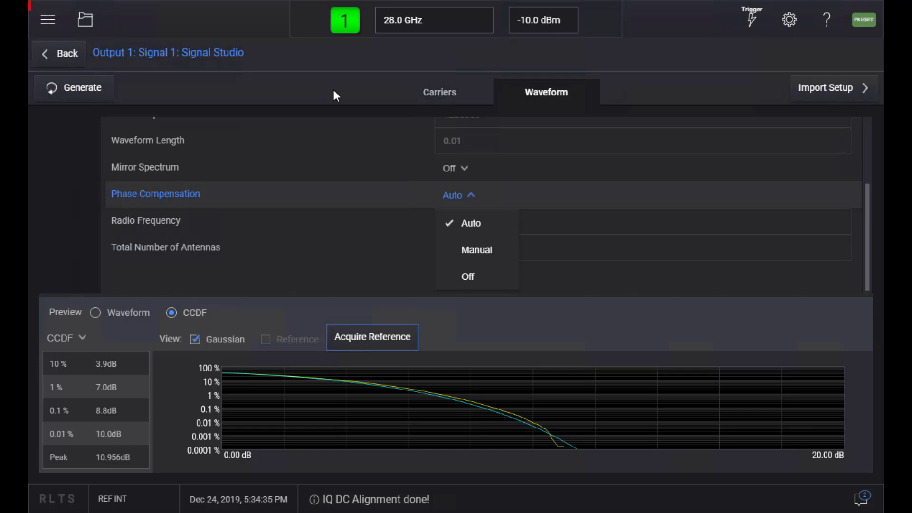
click(49, 22)
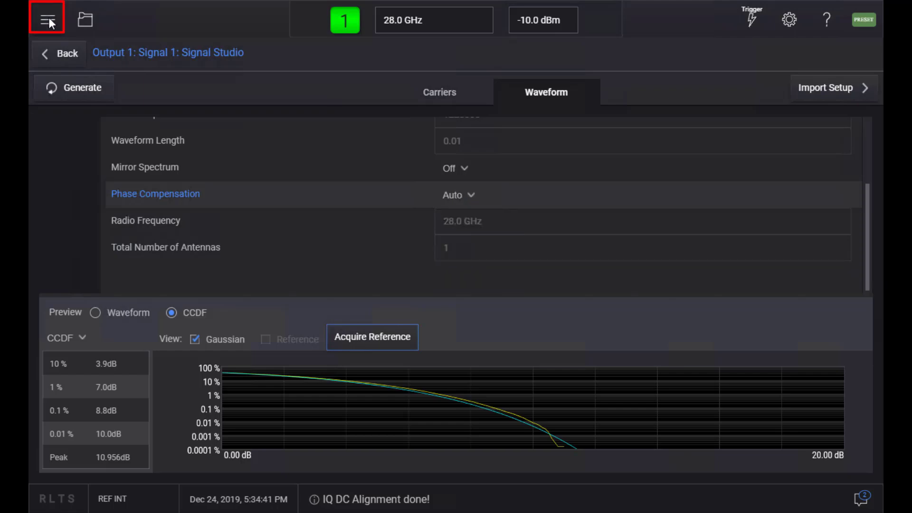
click(49, 18)
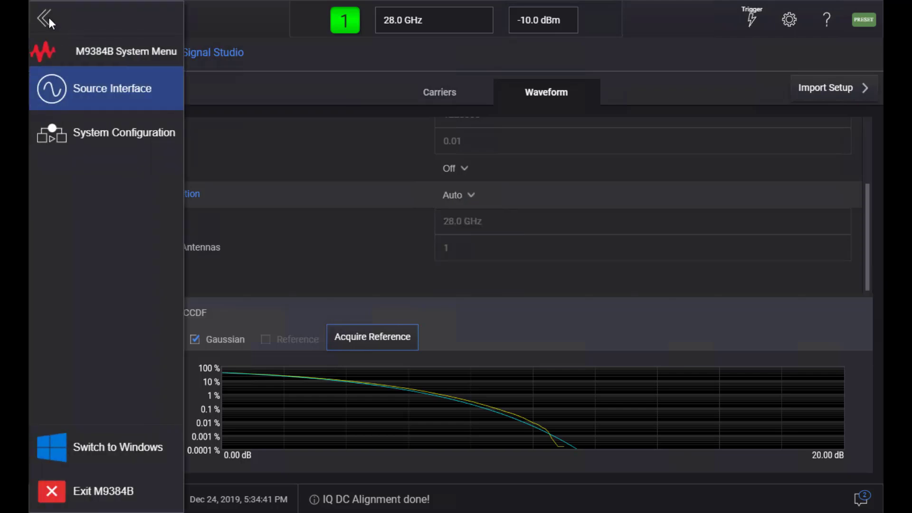
Step: From System Configuration, auto-configure the remote analyzer to measure Output 1
click(132, 134)
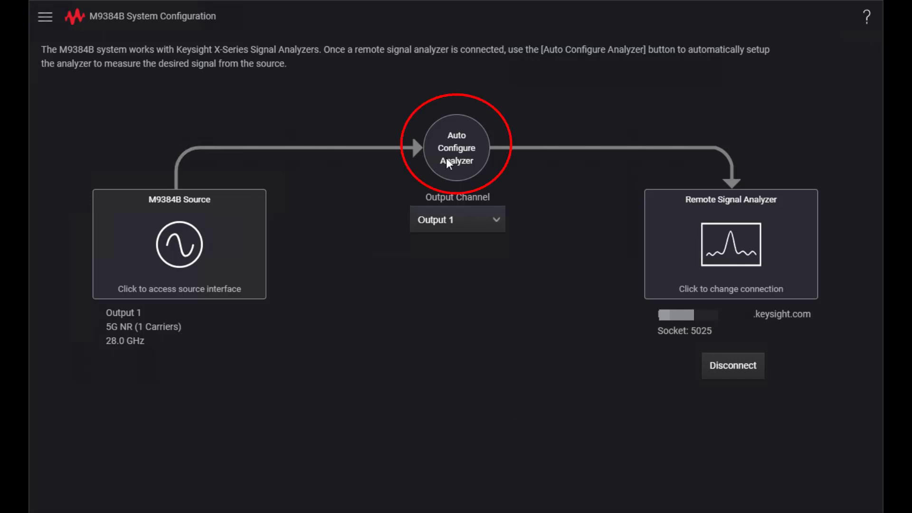
click(466, 152)
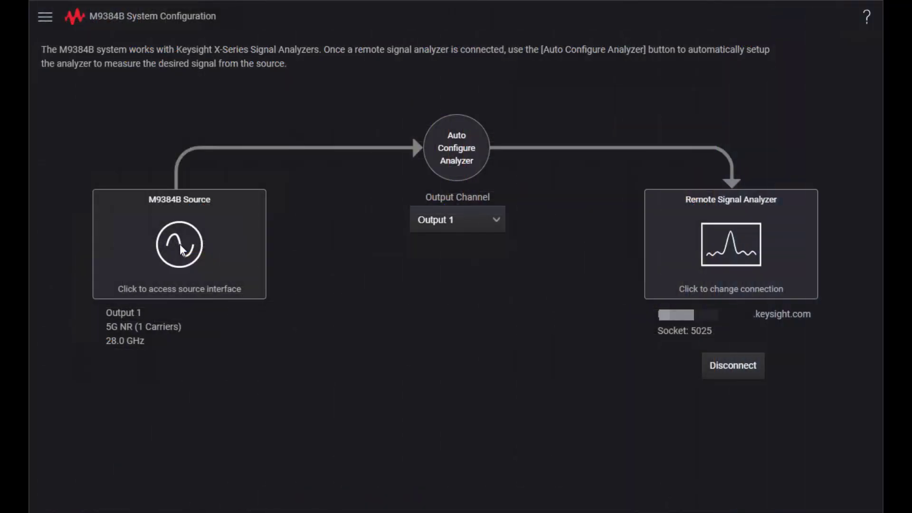
click(259, 278)
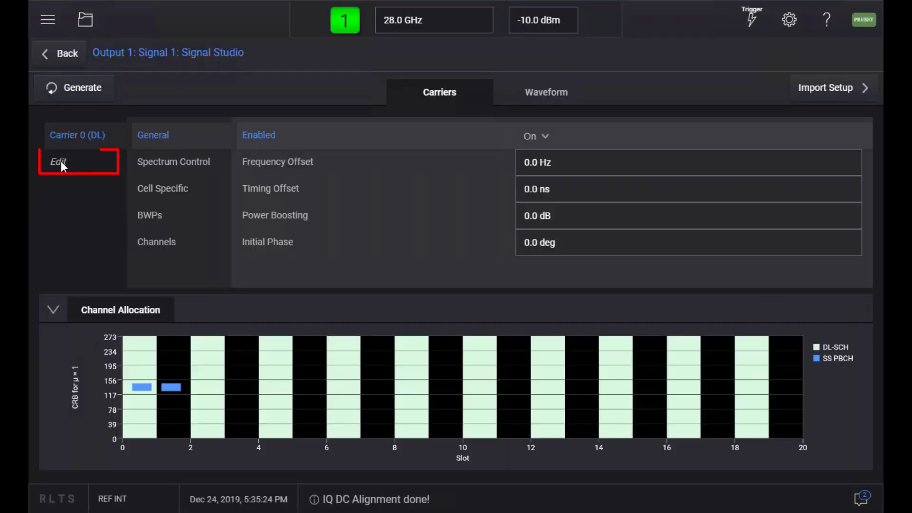
Step: Open the carrier table and bring up Carrier 0's Downlink Test Model settings
click(60, 163)
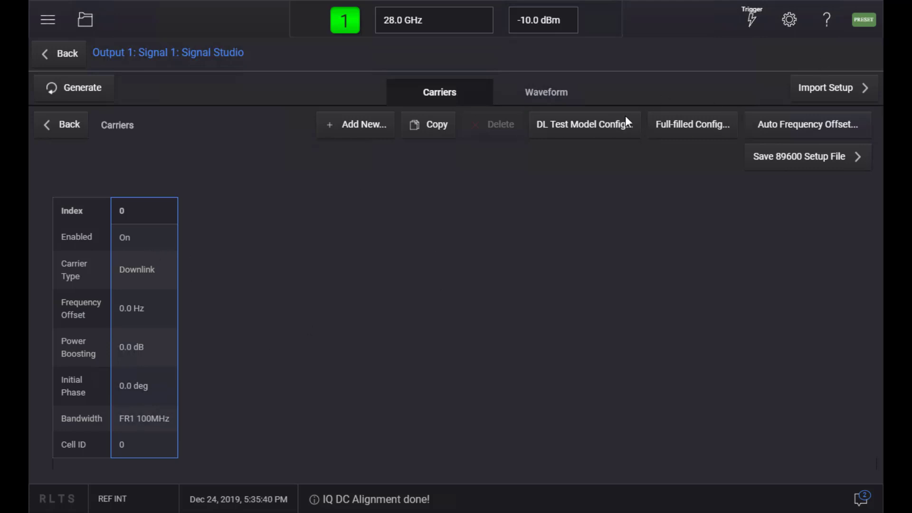
click(599, 131)
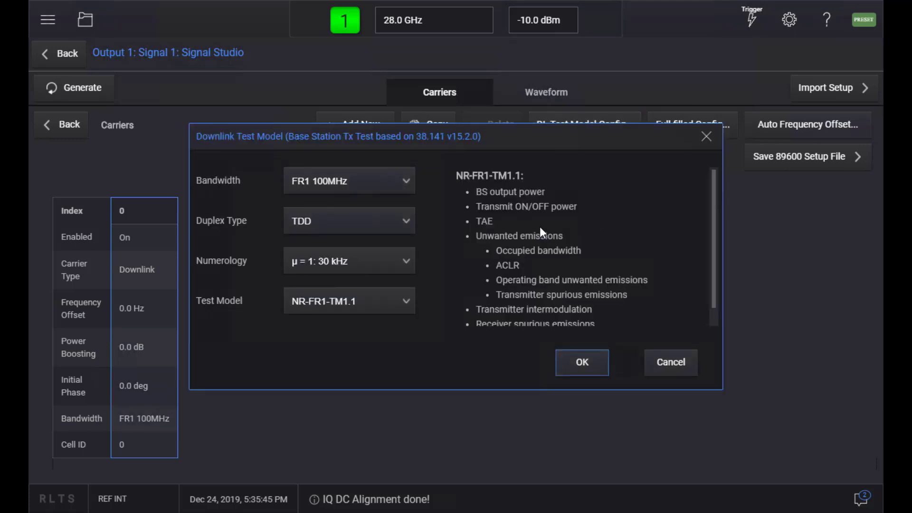
Step: Keep FR1 100MHz, TDD and μ = 1: 30 kHz, choose test model NR-FR1-TM3.3, and apply it
click(397, 180)
click(397, 180)
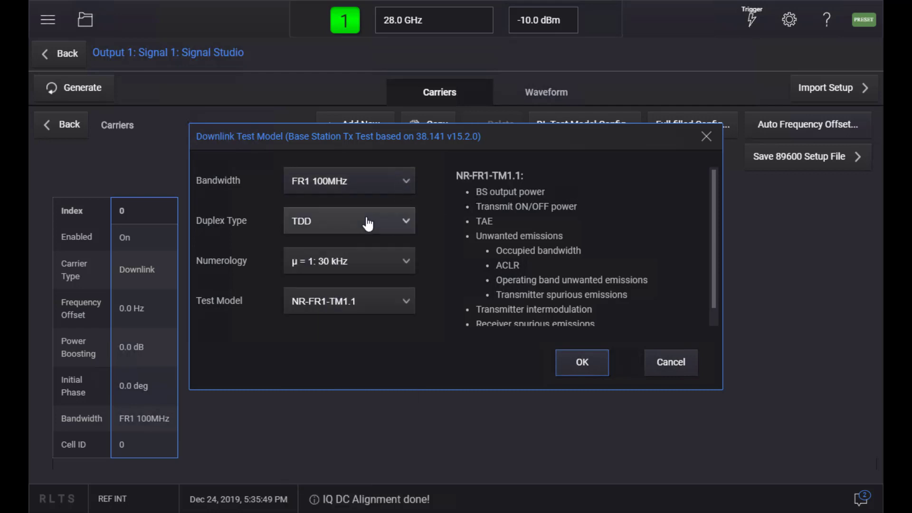
click(367, 221)
click(366, 216)
click(366, 261)
click(366, 261)
click(358, 307)
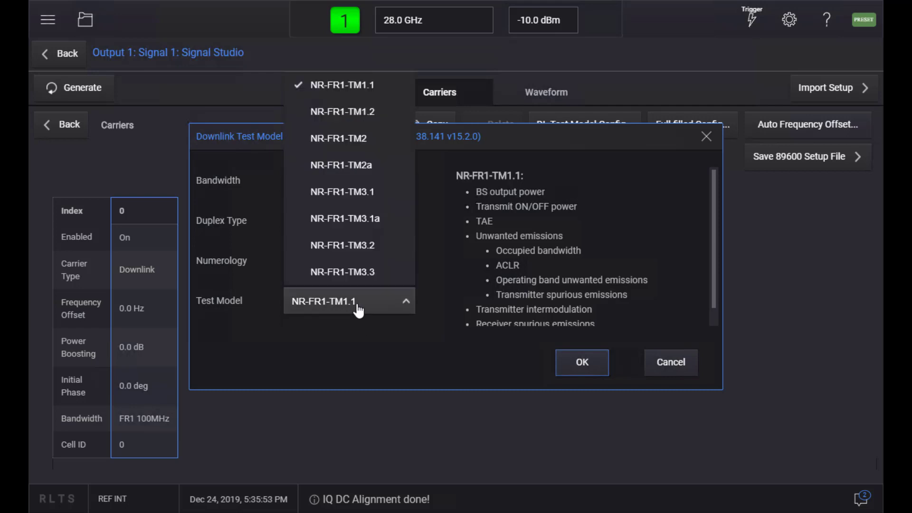
click(375, 269)
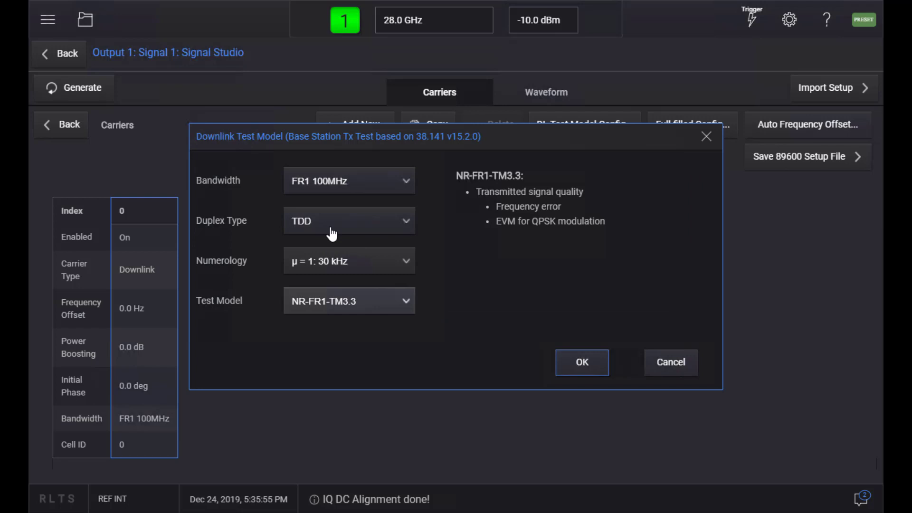
click(582, 364)
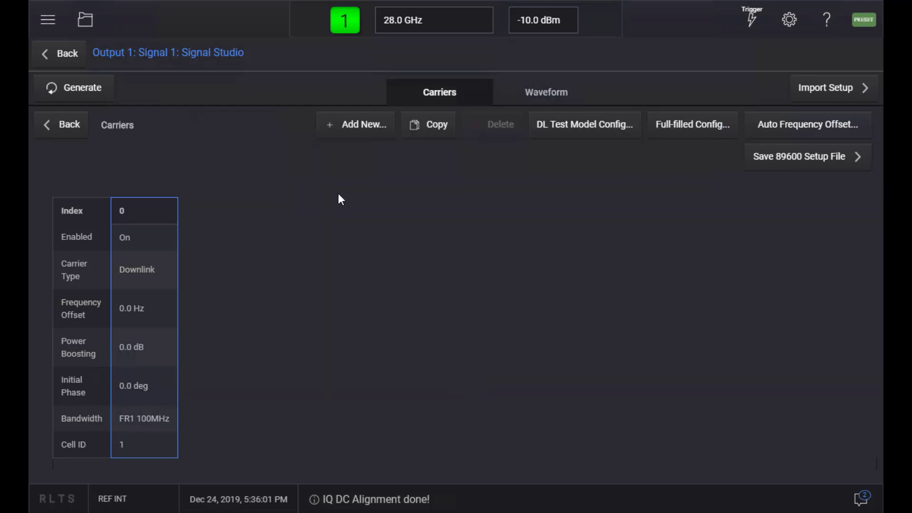
click(353, 135)
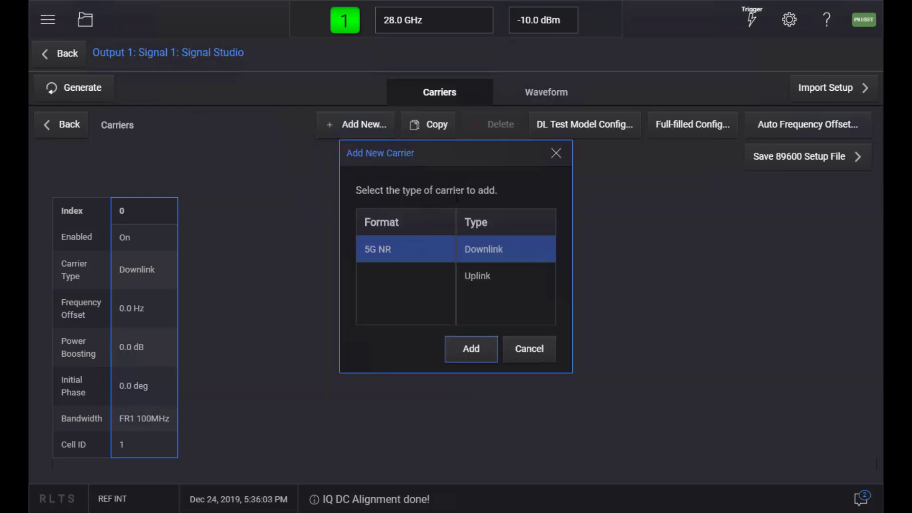
click(495, 275)
click(483, 354)
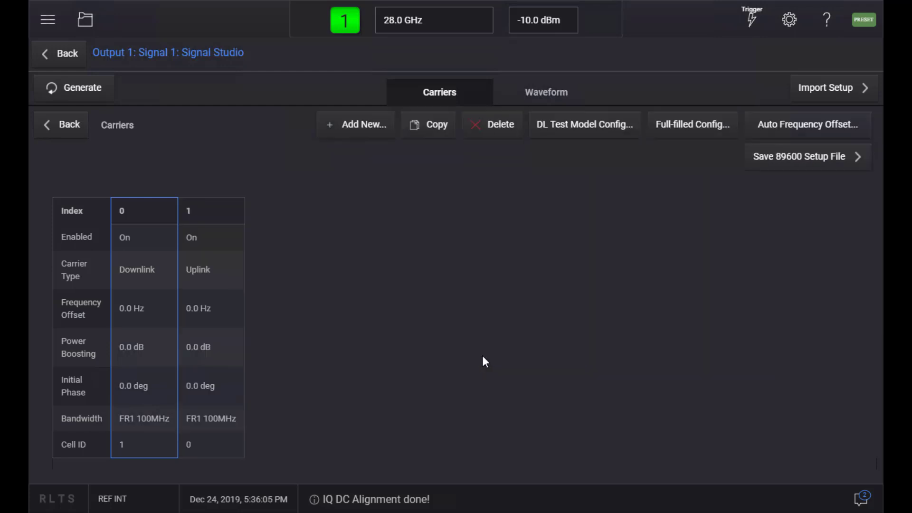
click(197, 206)
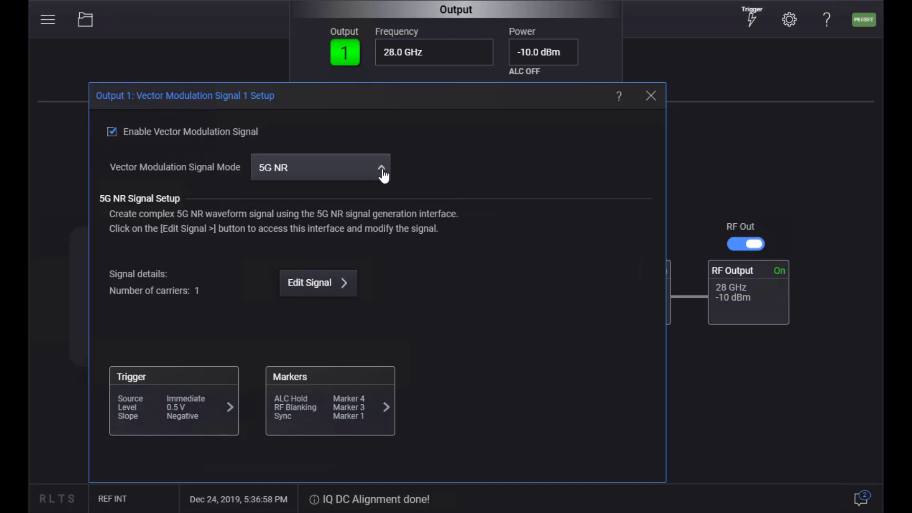
Step: Set Signal Mode to Waveform File and launch LTE-LTE-Advanced FDD 2019 Update 1.0 Signal Studio
click(380, 174)
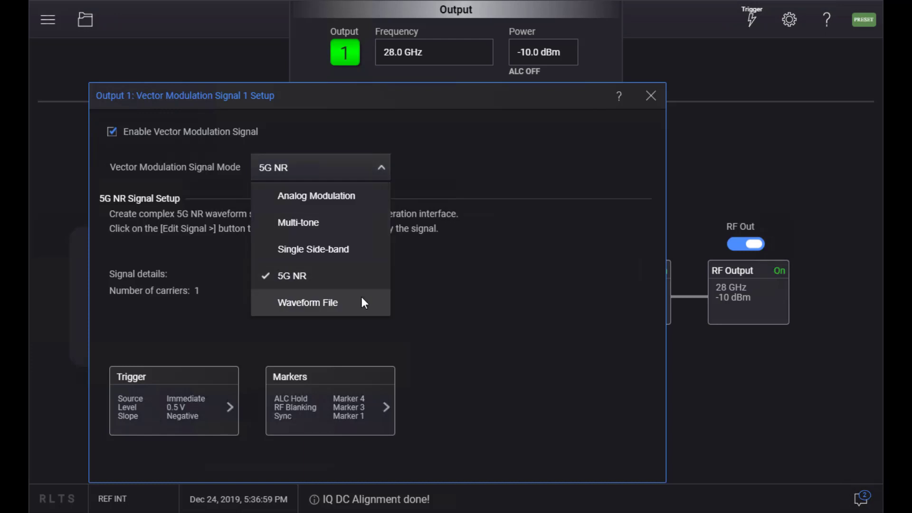
key(Return)
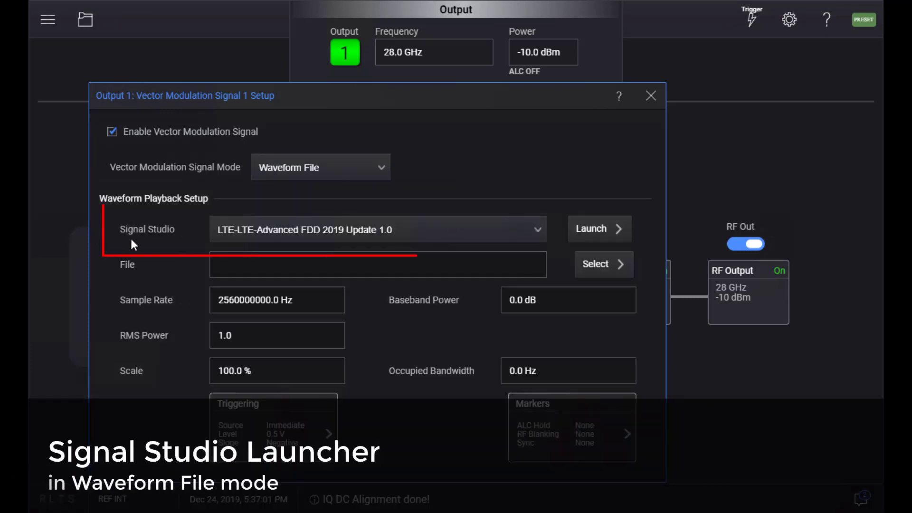
click(543, 234)
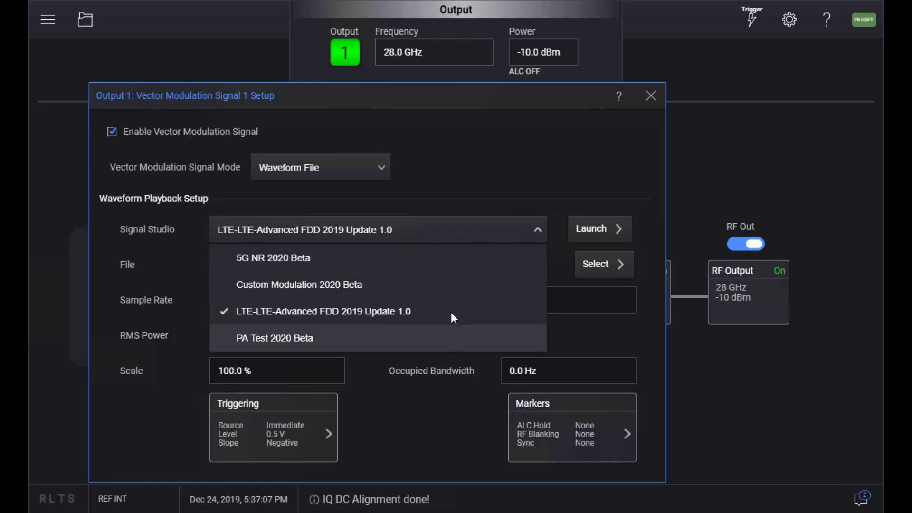
click(643, 209)
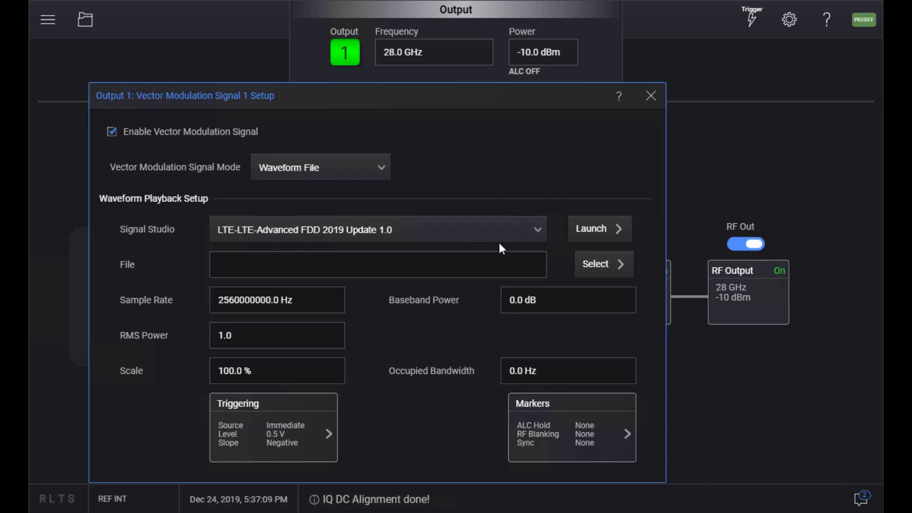
click(602, 232)
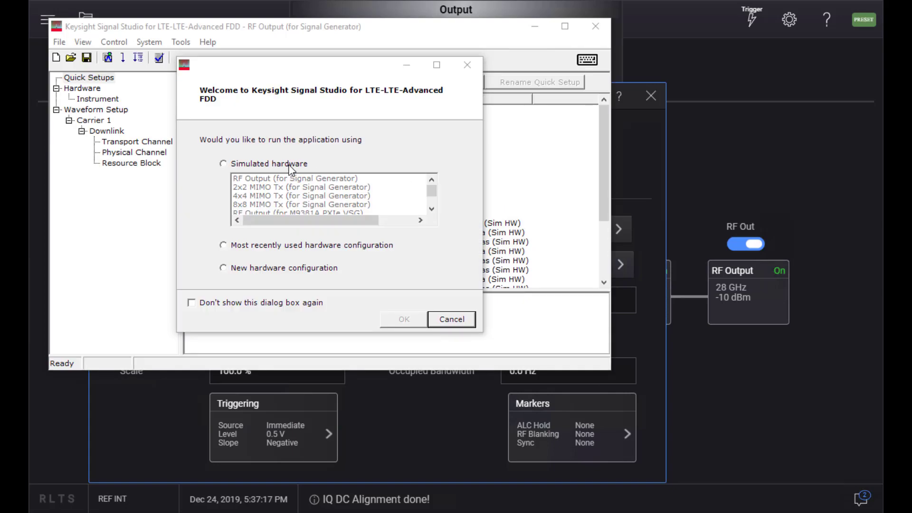
Step: Start Signal Studio on simulated hardware, export the waveform over Untitled.wfm, then minimize it
click(259, 179)
click(405, 318)
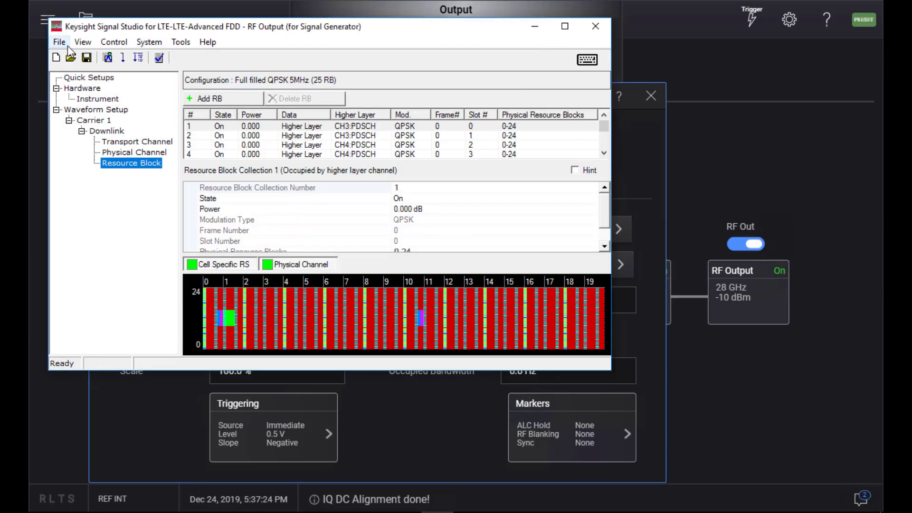
click(66, 44)
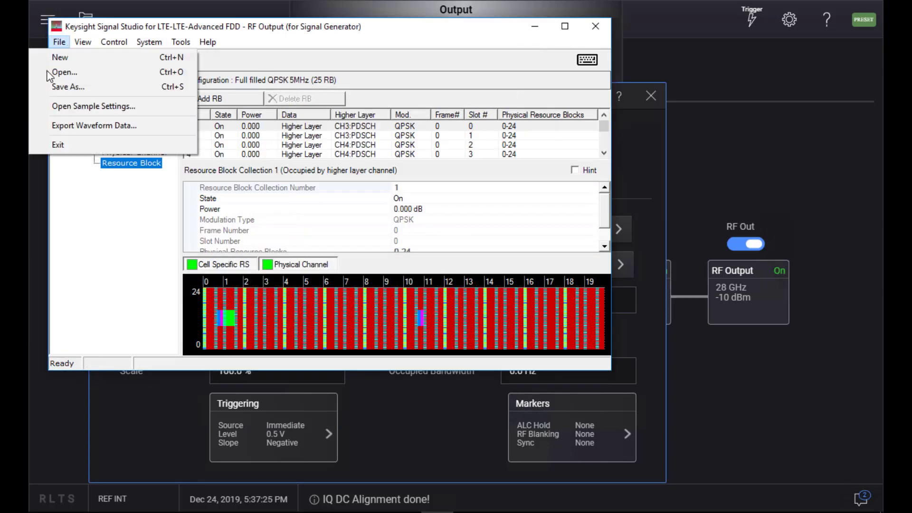
click(125, 124)
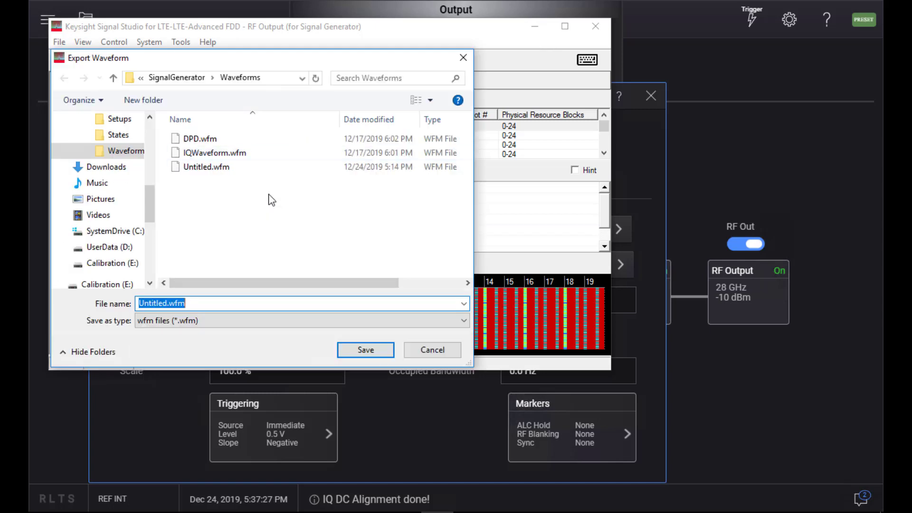
click(219, 170)
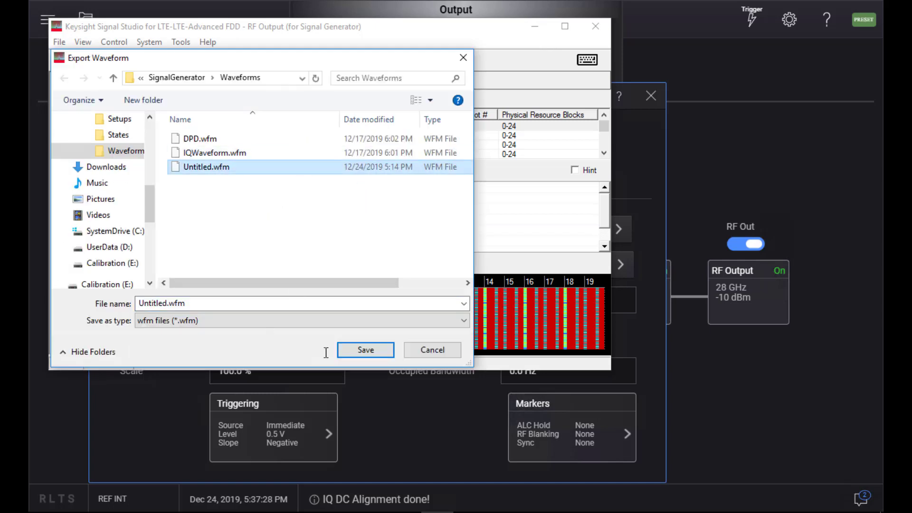
click(368, 351)
click(489, 268)
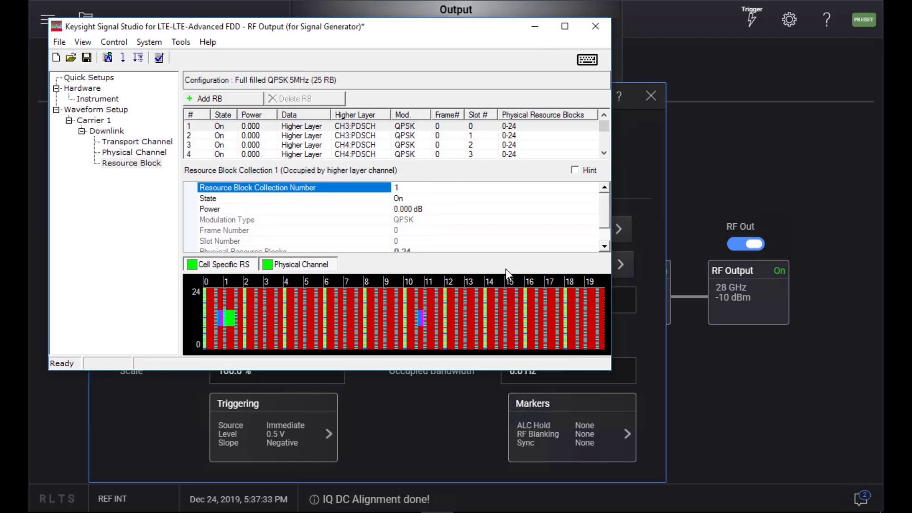
click(535, 26)
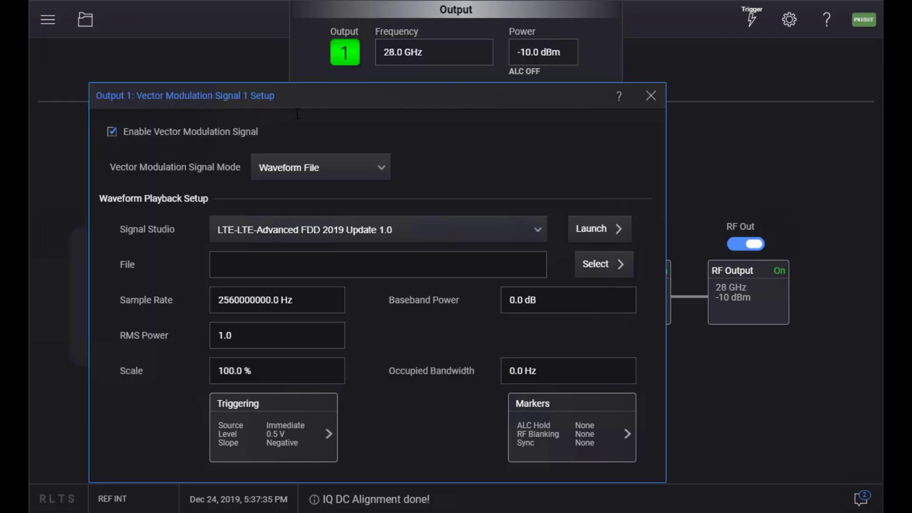
Step: Load Untitled.wfm from the Waveforms folder as Signal 1's playback file, at 7680000.0 Hz sample rate
click(603, 264)
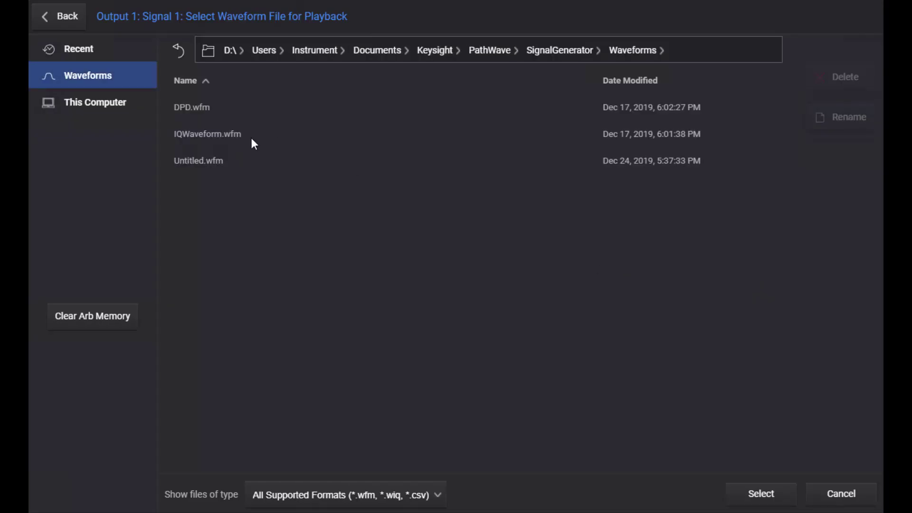
click(224, 162)
click(760, 490)
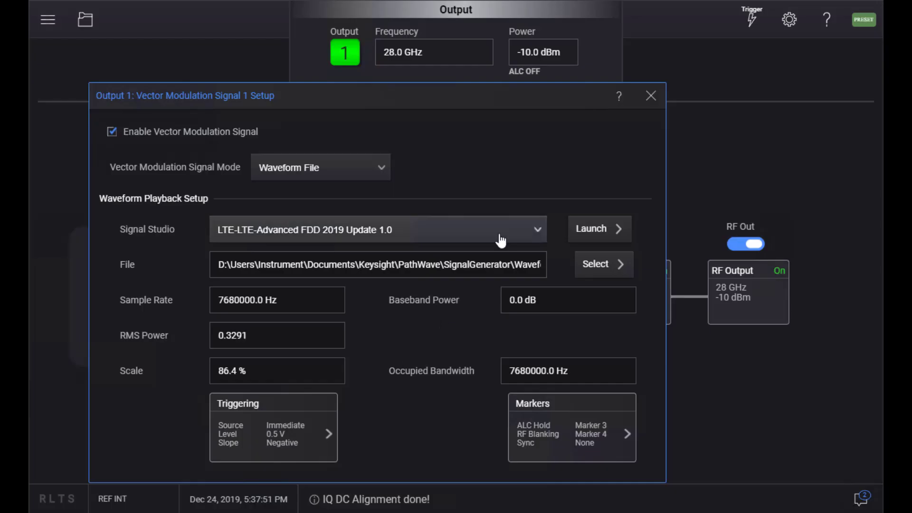
click(501, 240)
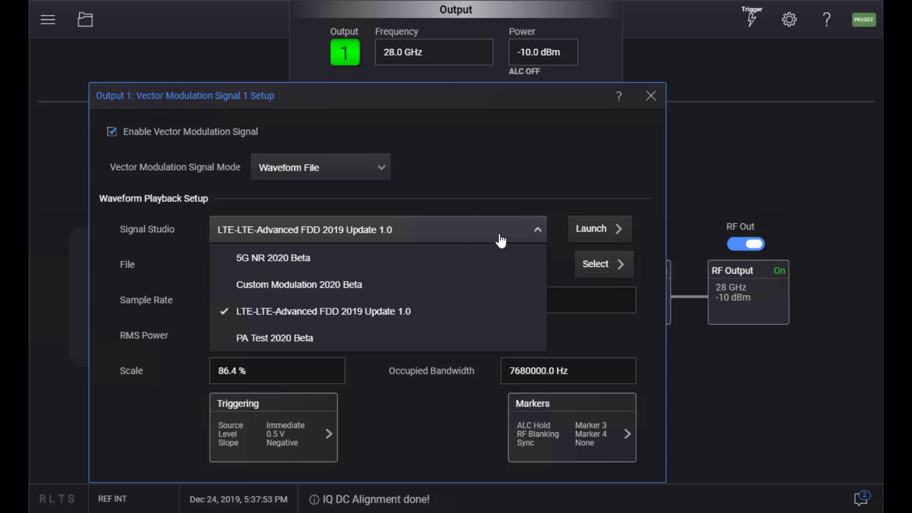
Step: Launch Custom Modulation 2020 Beta and download the Custom OFDM waveform, playing at 1.0 GHz, -10.0 dBm
click(398, 284)
click(603, 234)
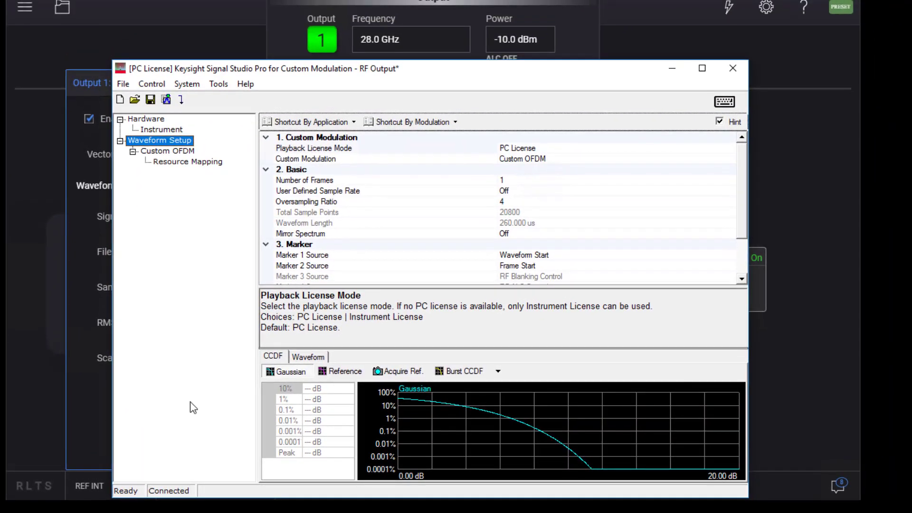
key(Down)
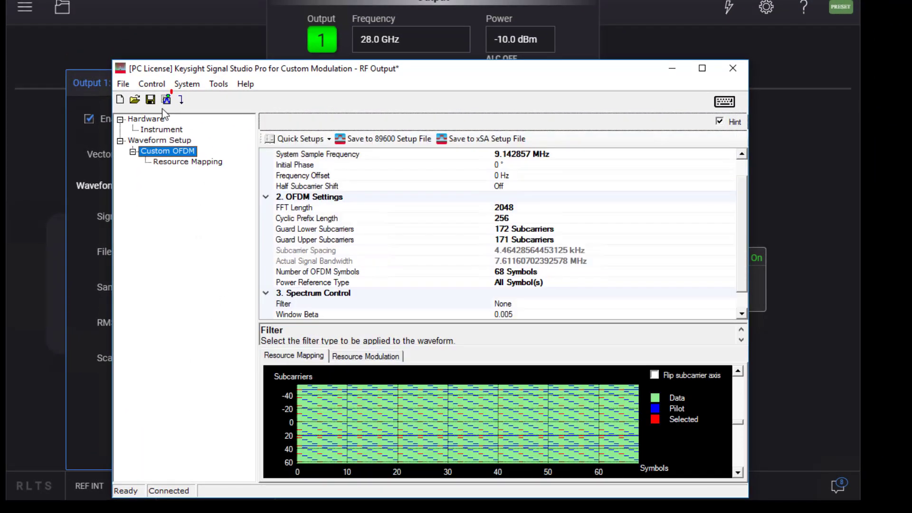
click(181, 100)
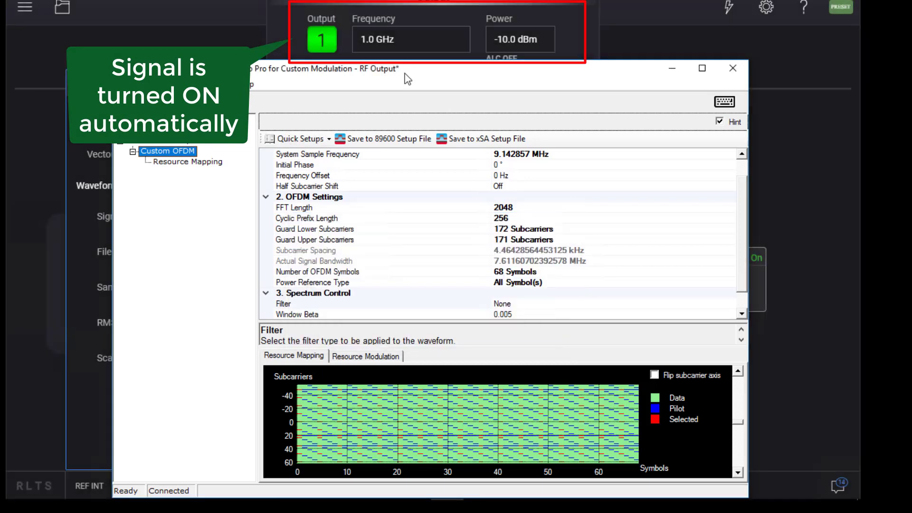
Step: Return to the Signal 1 setup, now playing SWFM1:CustomModulation at 36571428.0 Hz and 70.0 % scale
click(671, 69)
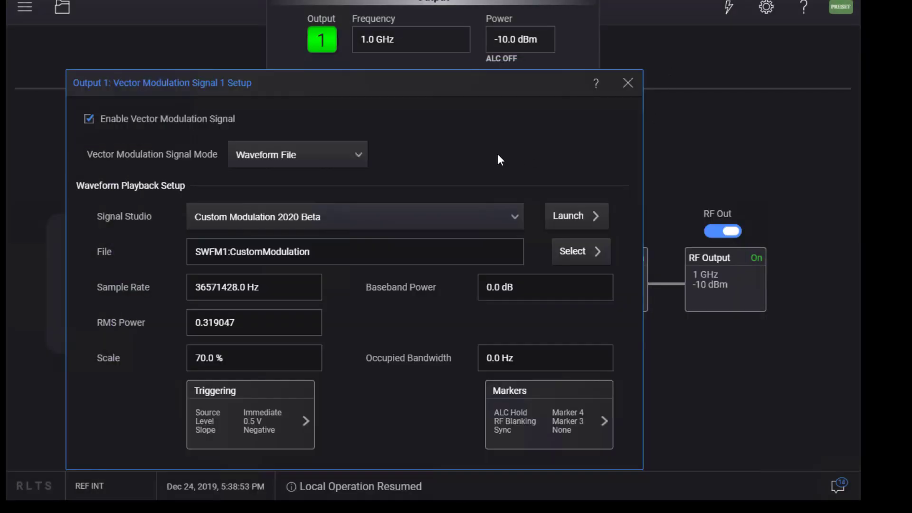